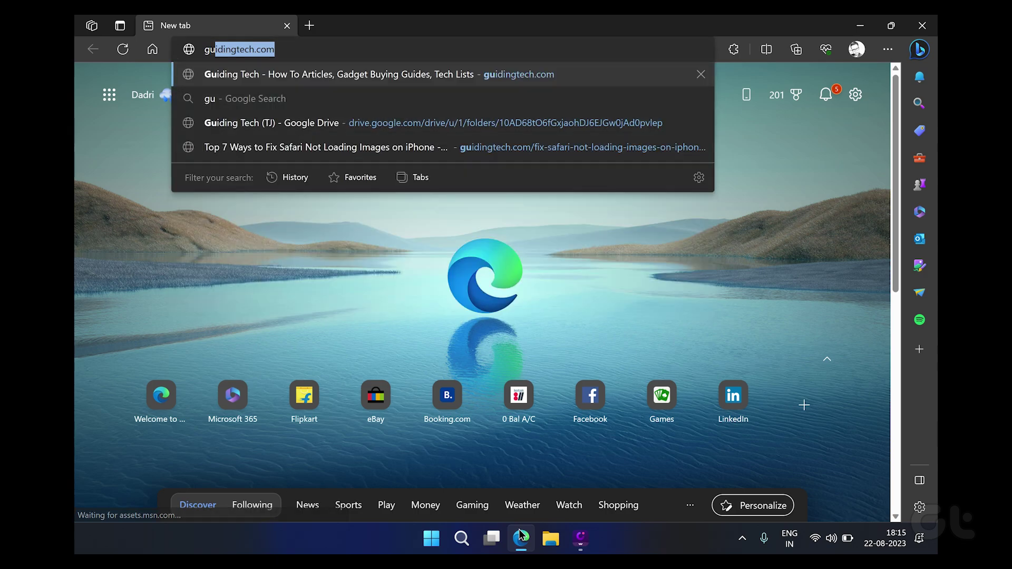
# - Load guidingtech.com in Edge and select the site's full URL in the address bar
pyautogui.write('idingtech.c')
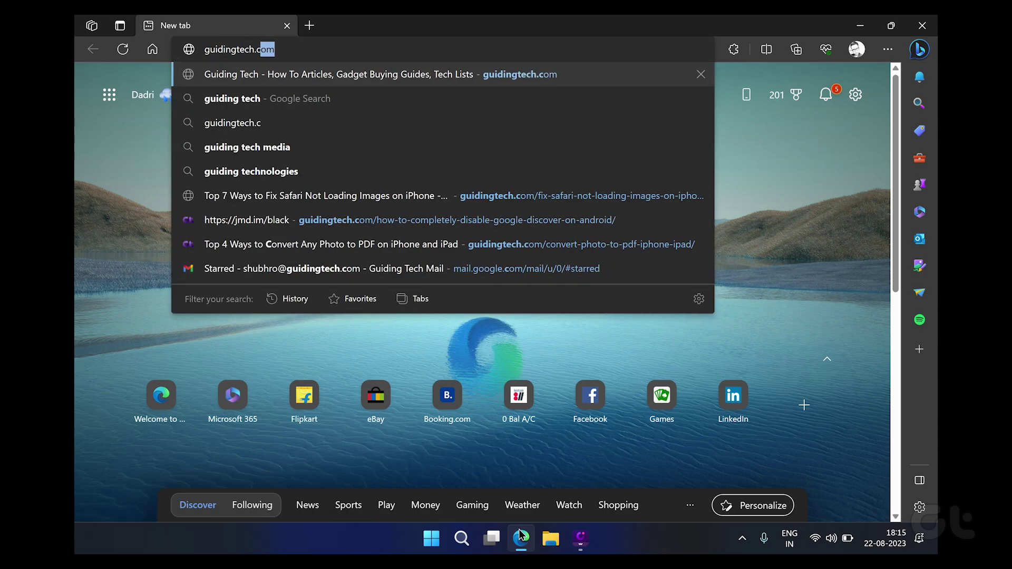
pyautogui.write('om')
pyautogui.press('Return')
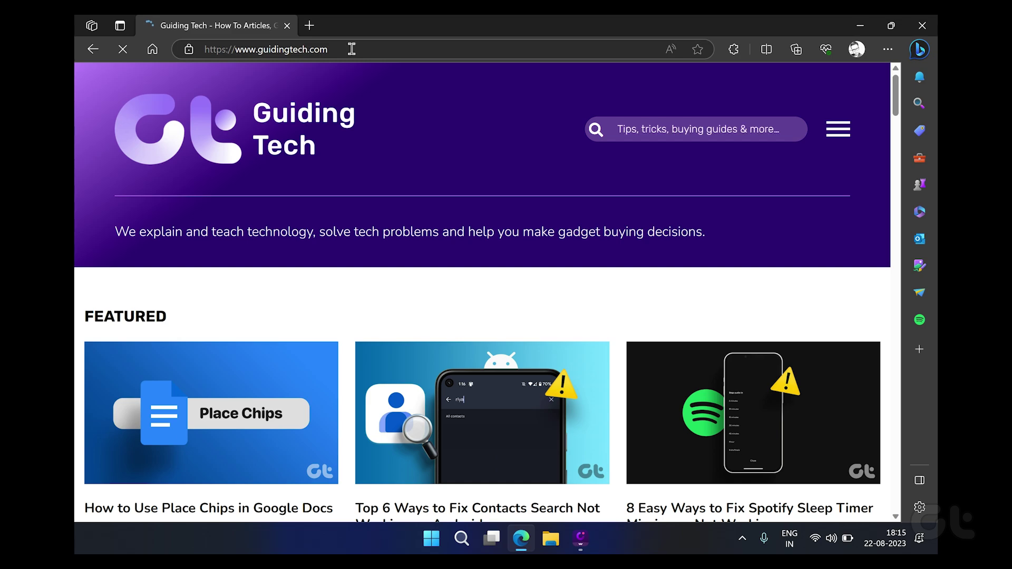
pyautogui.click(351, 49)
pyautogui.hotkey('ctrl', 'c')
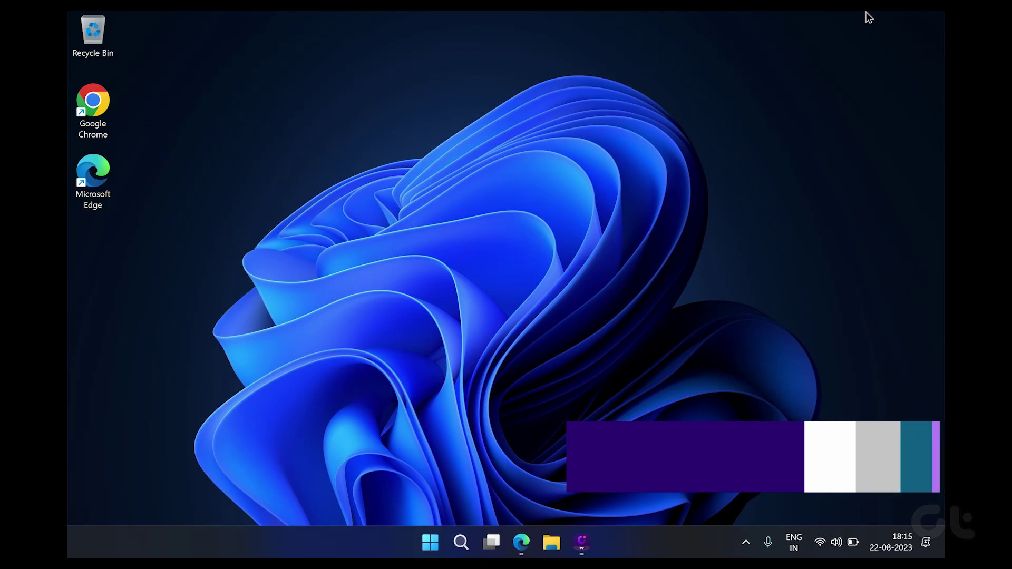
# - Replace the prefilled regedit text in the Run box with shell:startup and run it
pyautogui.press('super+r')
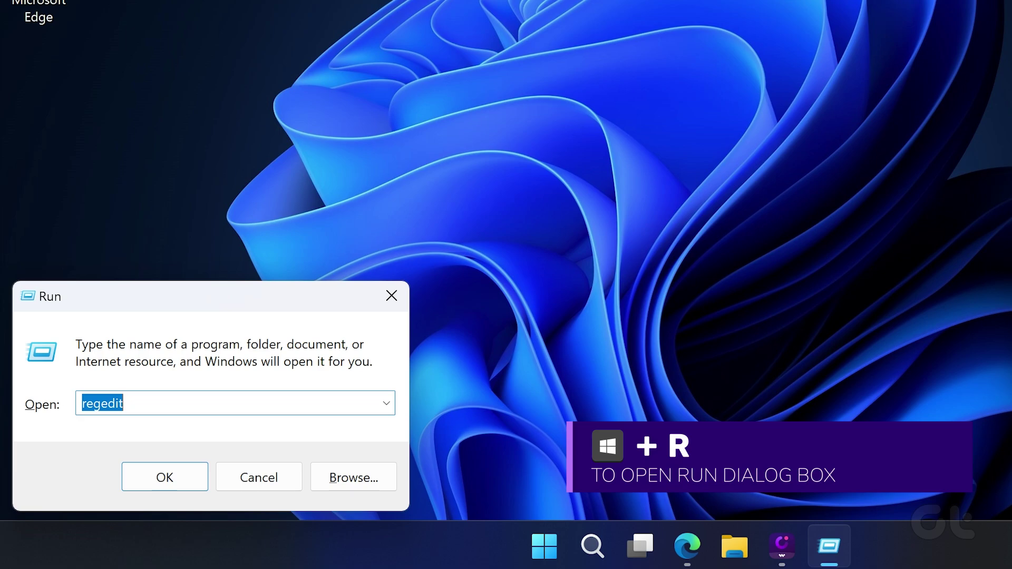
pyautogui.press('BackSpace')
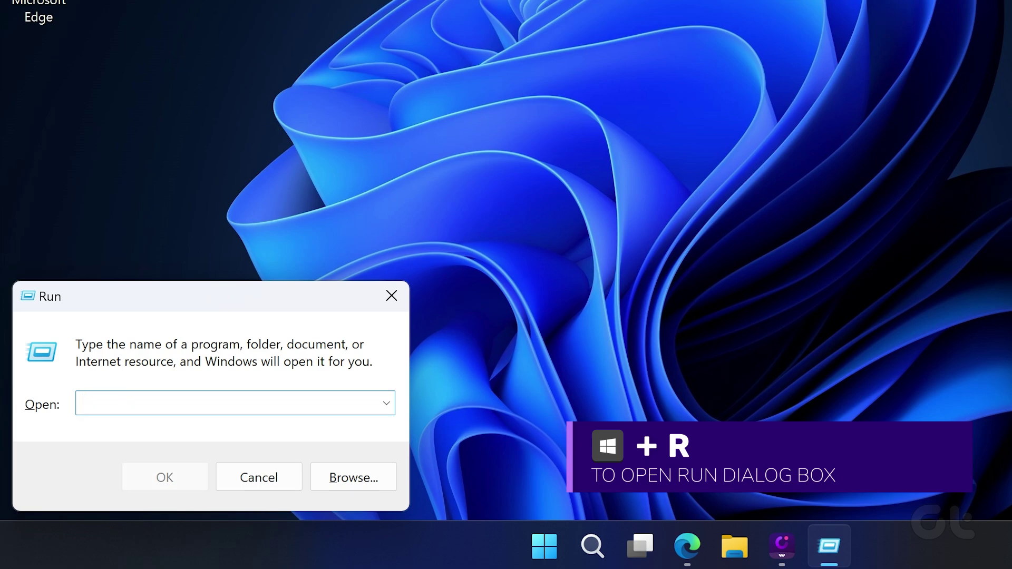
pyautogui.write('shell:startup')
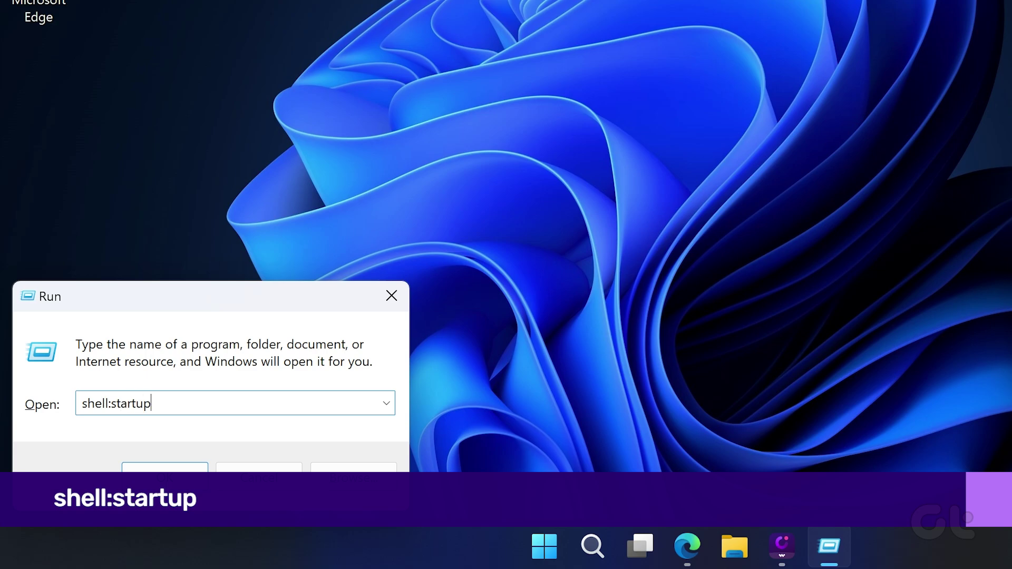
pyautogui.press('Return')
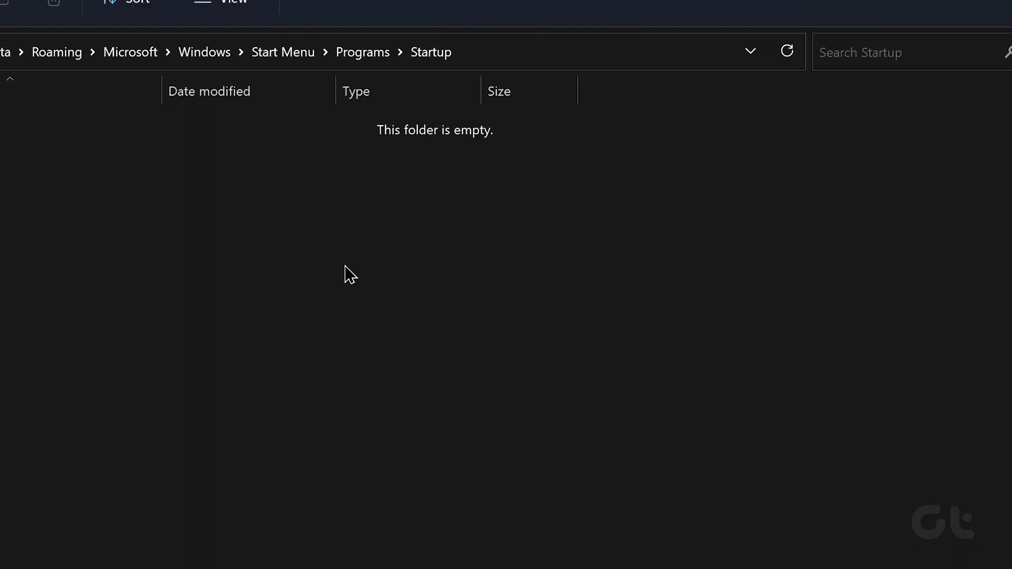
# - Start the Create Shortcut wizard from New > Shortcut in the empty Startup folder
pyautogui.rightClick(345, 266)
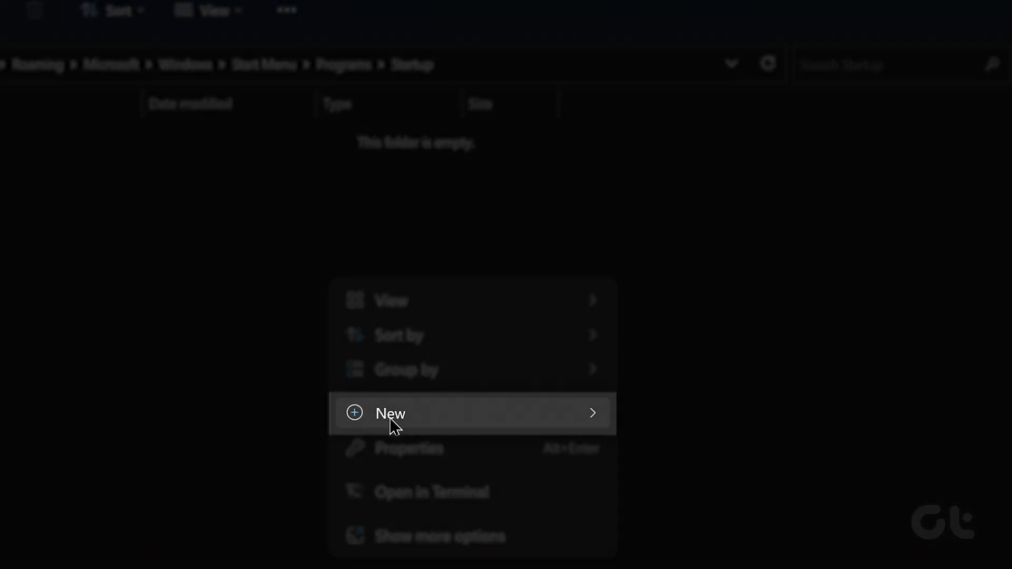
pyautogui.moveTo(391, 420)
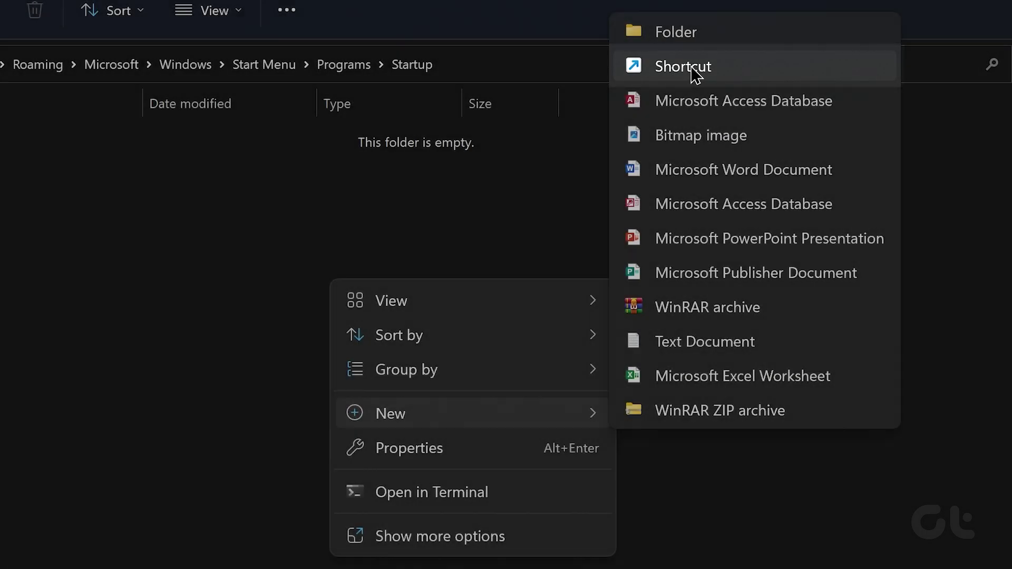
pyautogui.click(695, 74)
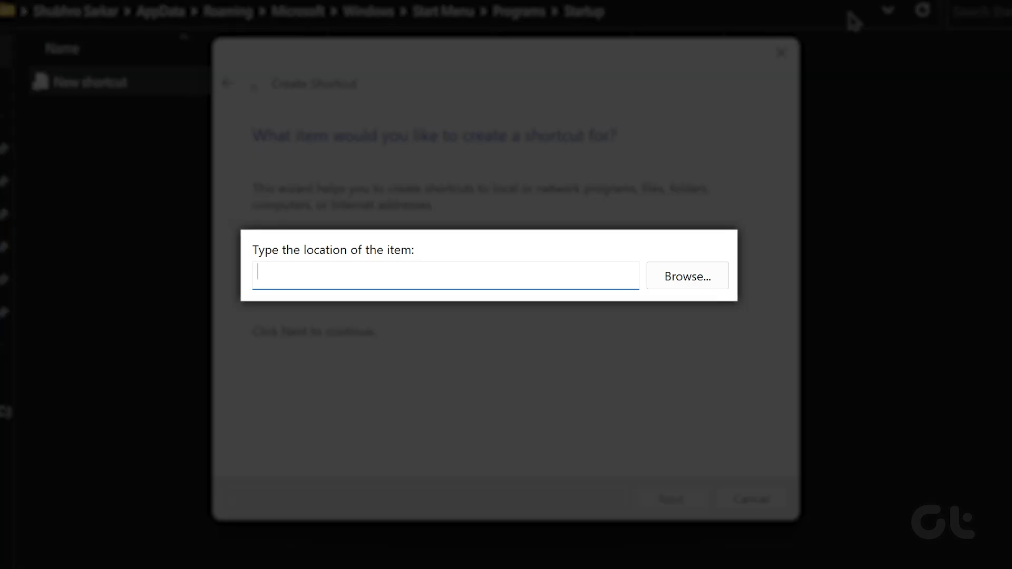
pyautogui.hotkey('ctrl', 'v')
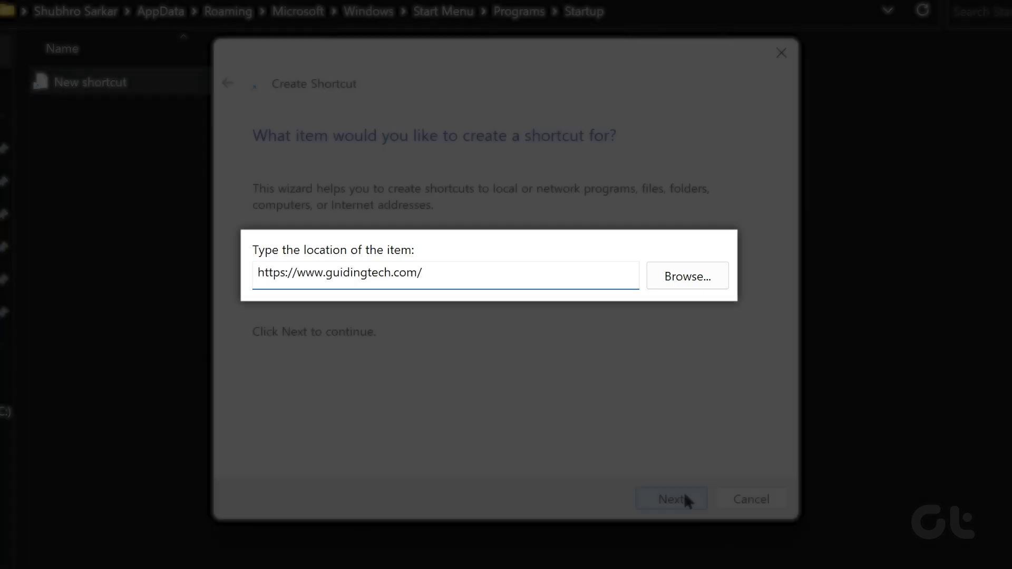
pyautogui.click(684, 492)
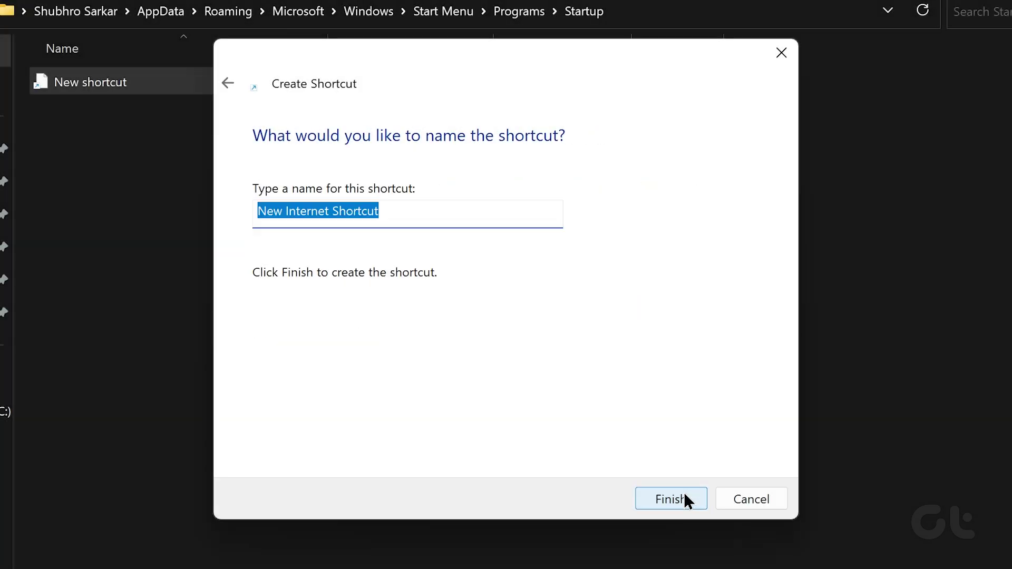
pyautogui.write('GT')
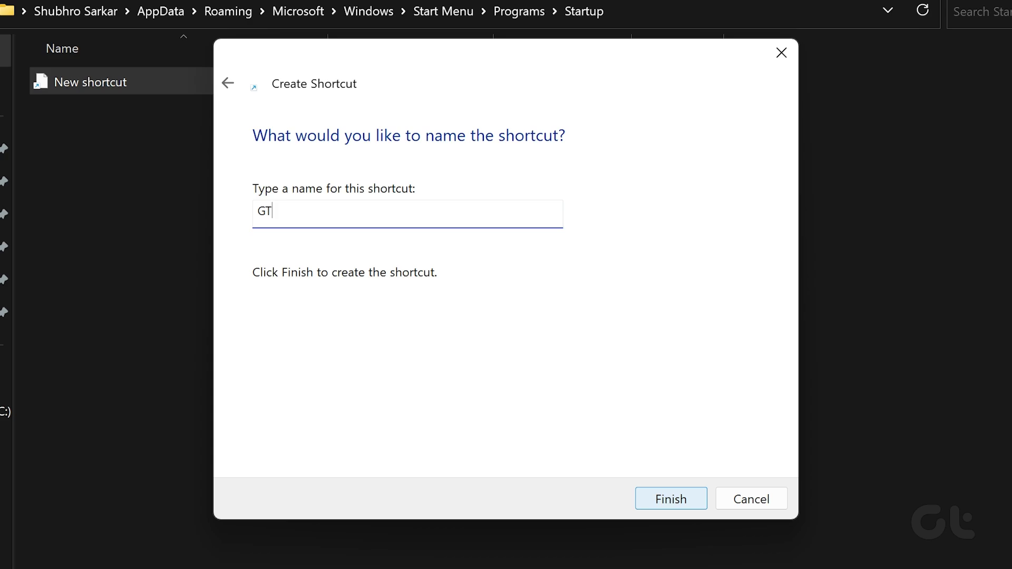
pyautogui.click(659, 496)
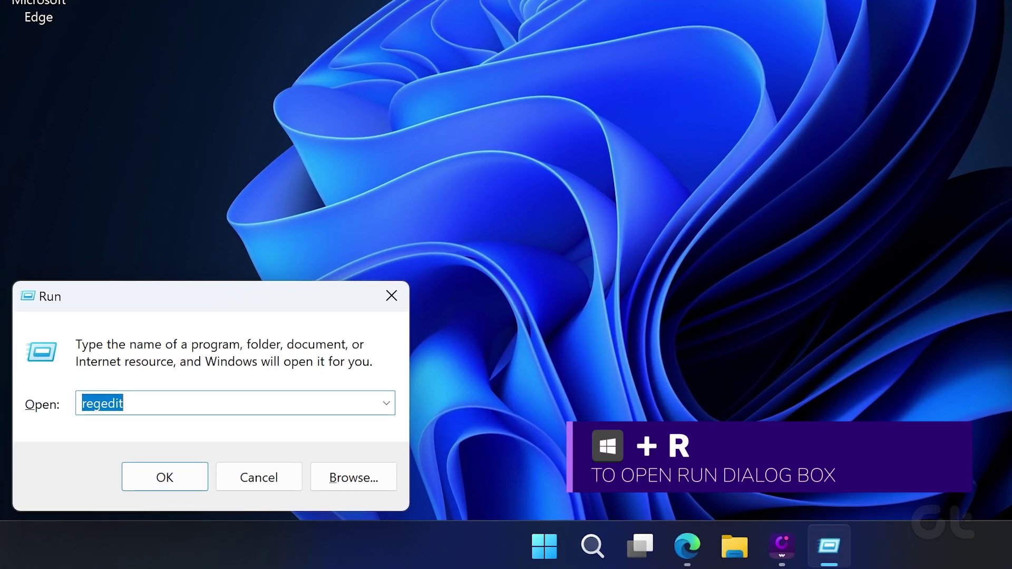
# - Replace the prefilled regedit text with shell:startup and run it to reopen the Startup folder
pyautogui.press('BackSpace')
pyautogui.write('she')
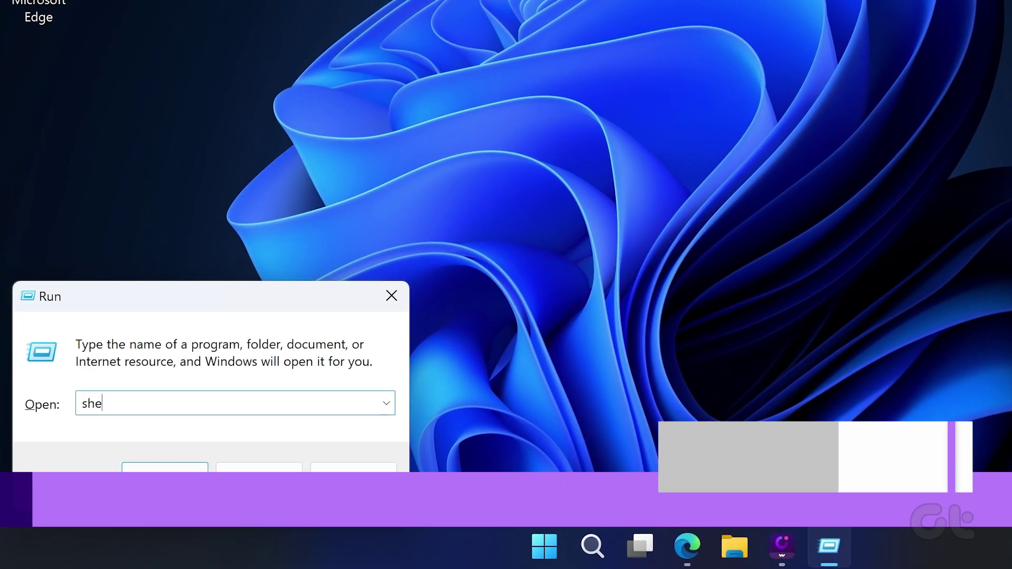
pyautogui.write('ll:startup')
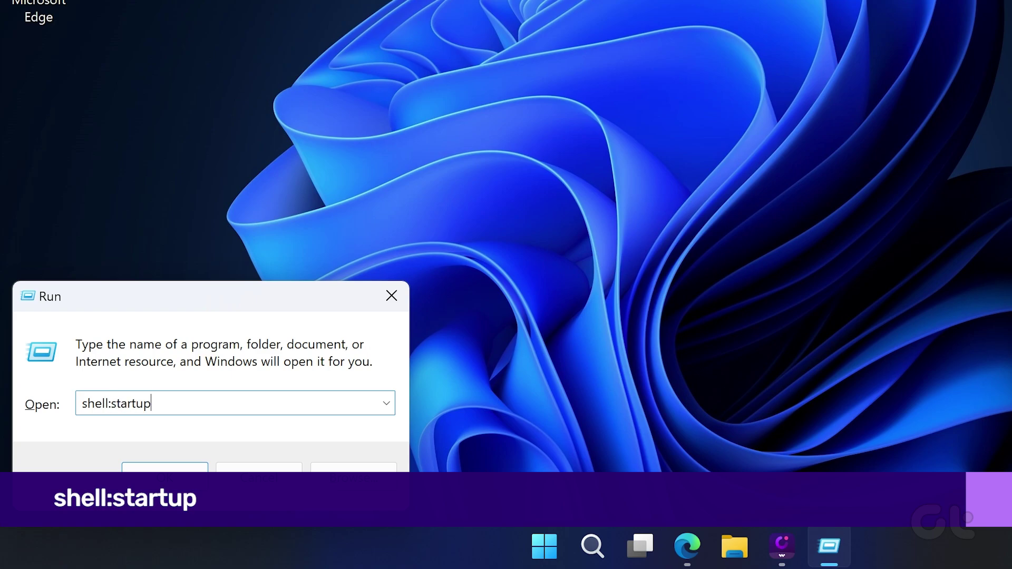
pyautogui.press('Return')
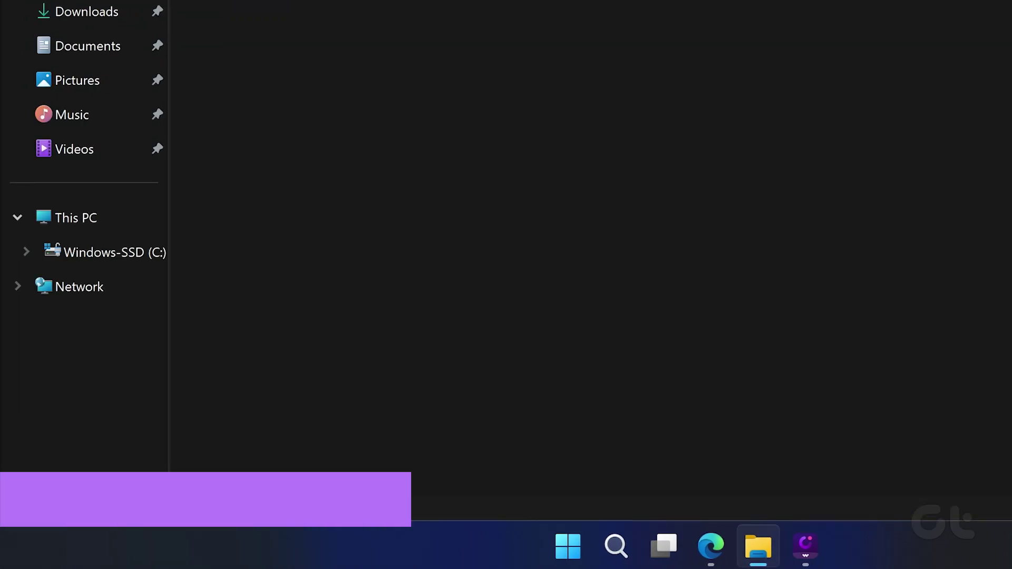
# - Create a new text document in the Startup folder from New > Text Document
pyautogui.rightClick(381, 52)
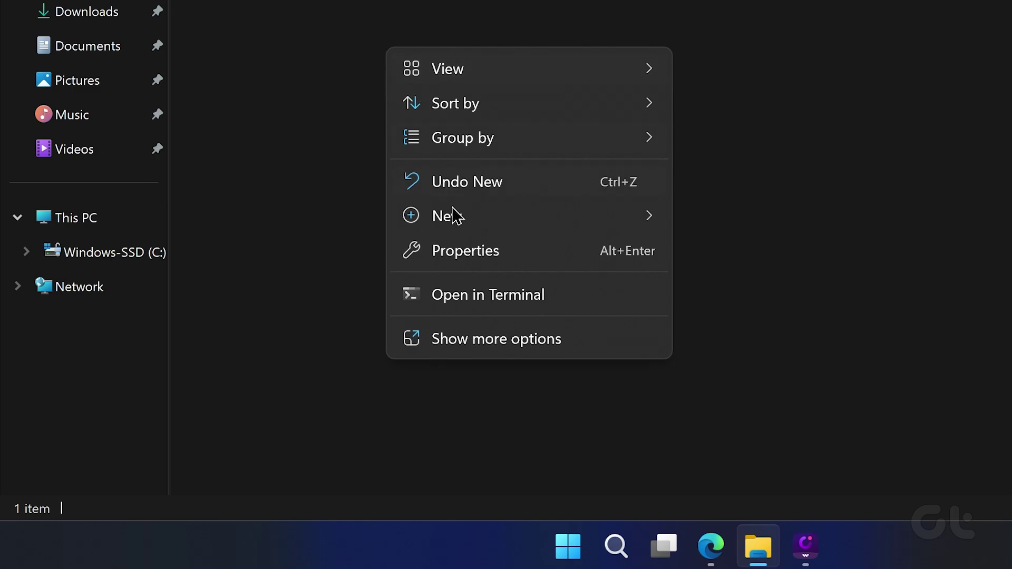
pyautogui.moveTo(605, 211)
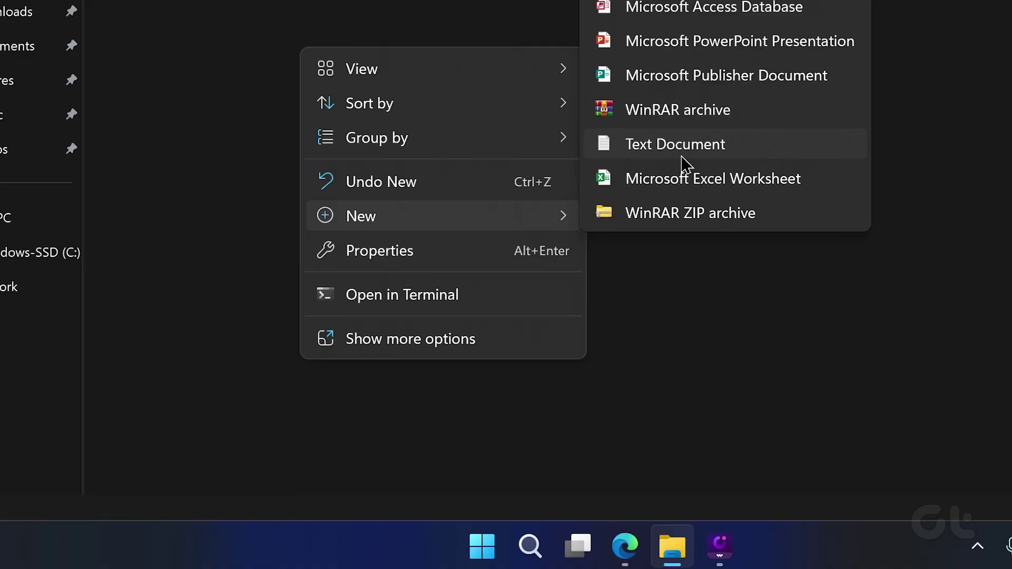
pyautogui.click(682, 158)
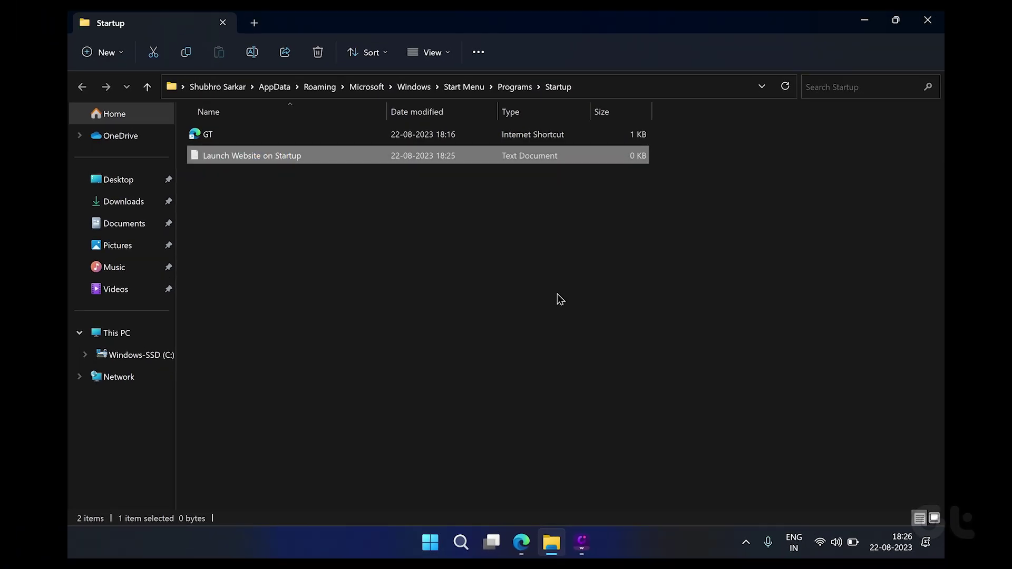
pyautogui.press('Return')
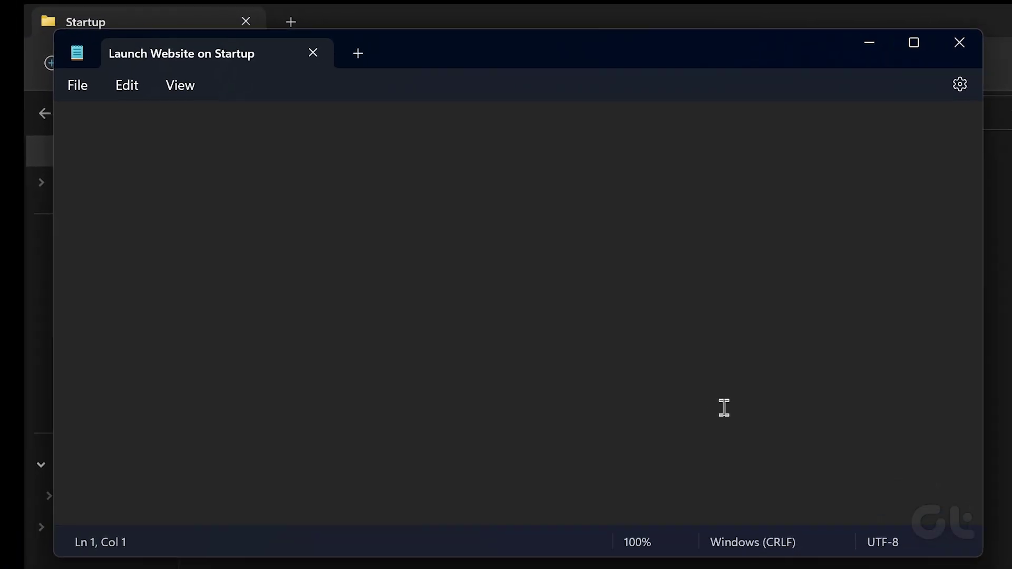
pyautogui.write('start htt')
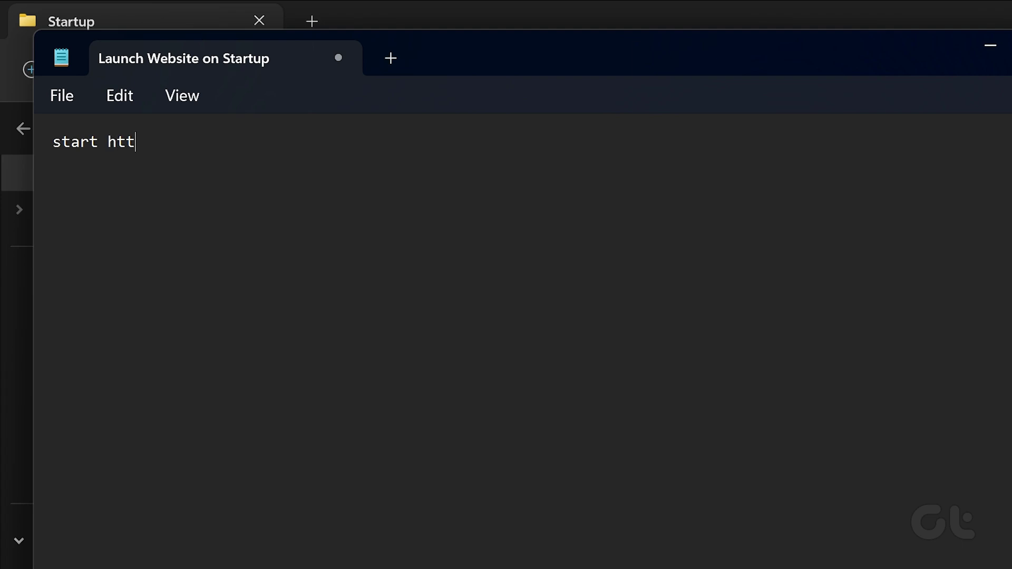
pyautogui.write('ps://www.guidingtech.com/')
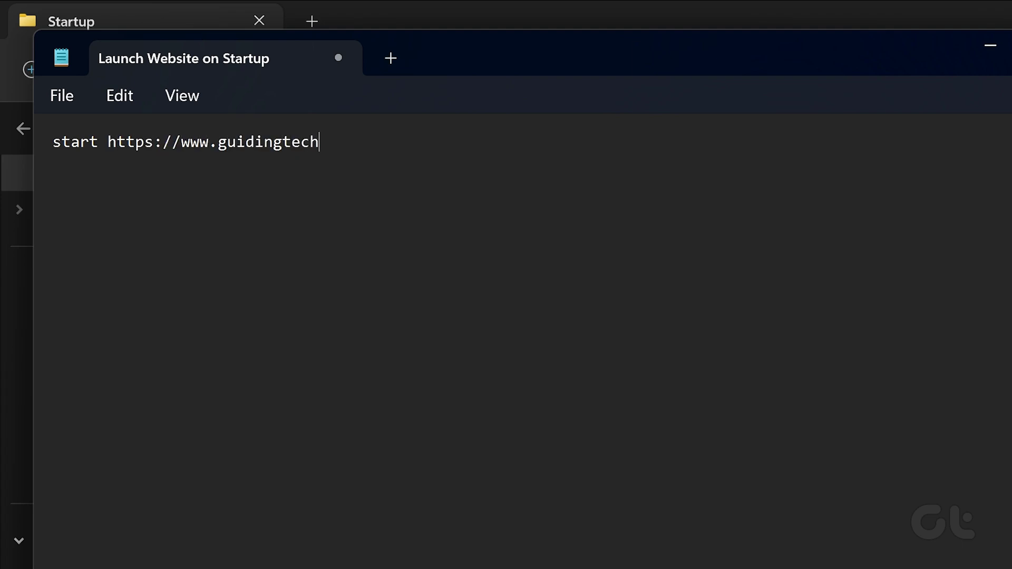
pyautogui.press('Return')
pyautogui.write('start http')
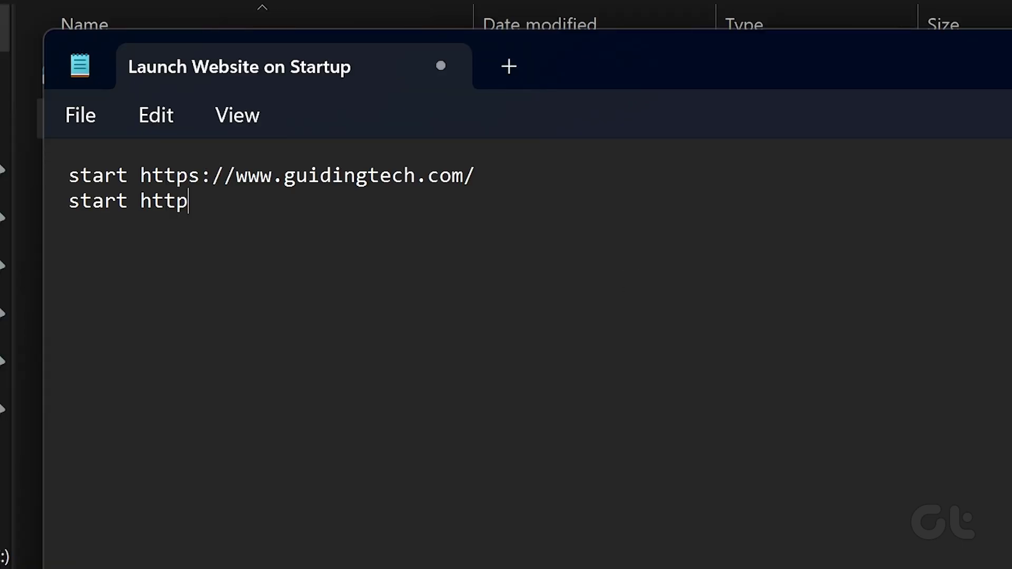
pyautogui.write('s://www.gmail.com/')
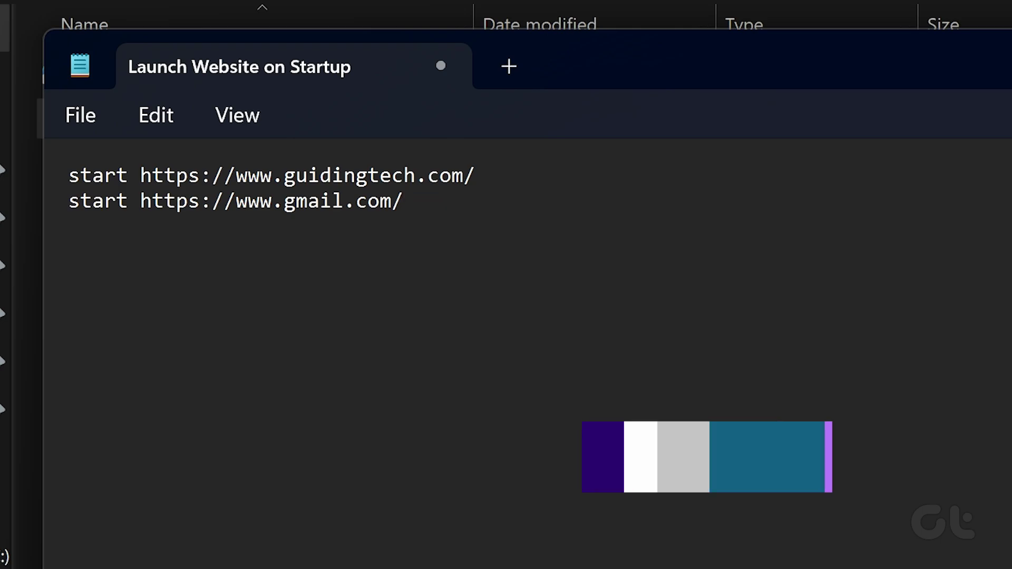
# - Save the script as 'Launch Website on Startup.bat' in the Startup folder
pyautogui.hotkey('ctrl', 'shift', 's')
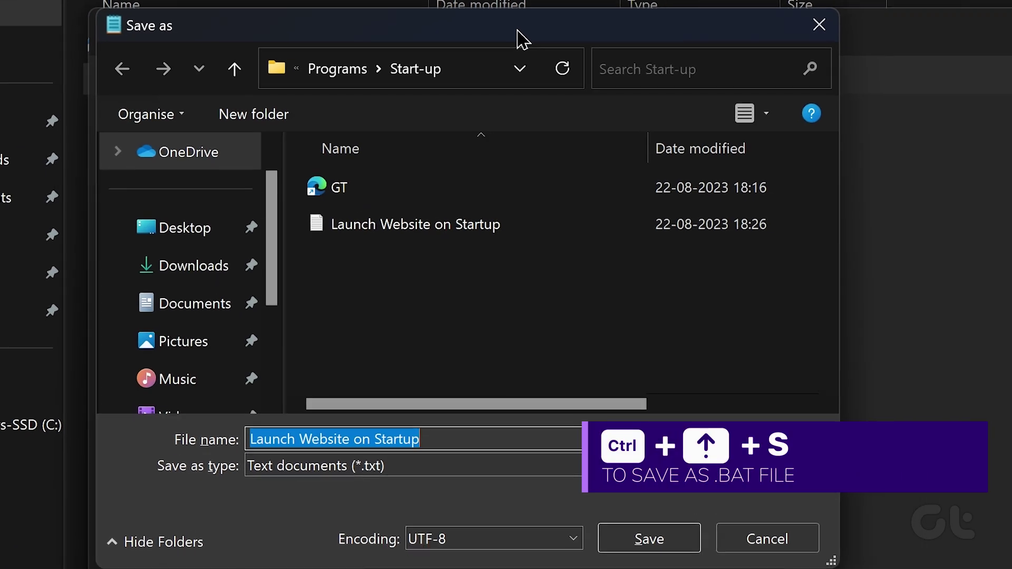
pyautogui.click(449, 453)
pyautogui.press('Escape')
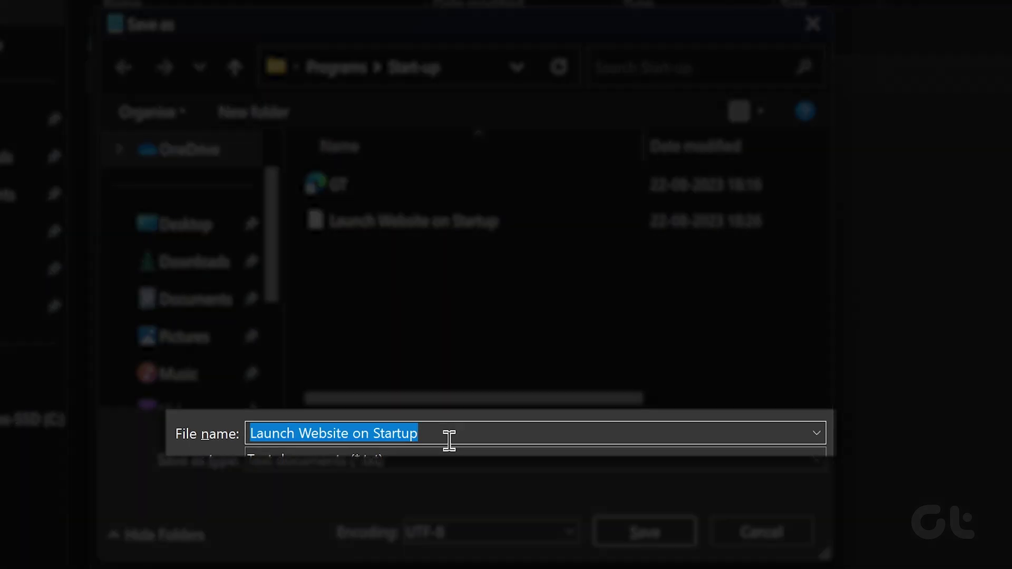
pyautogui.click(449, 437)
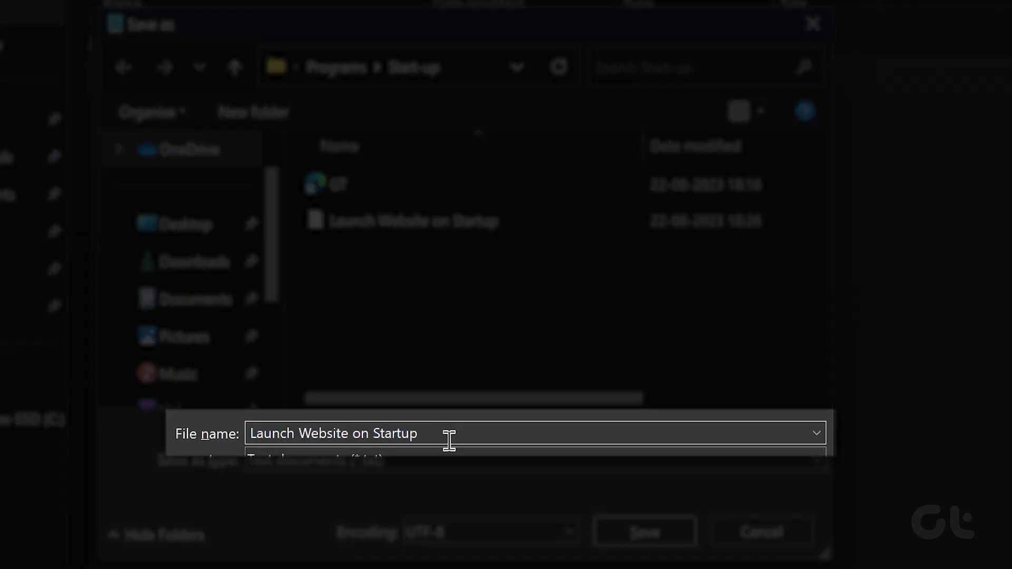
pyautogui.write('.bat')
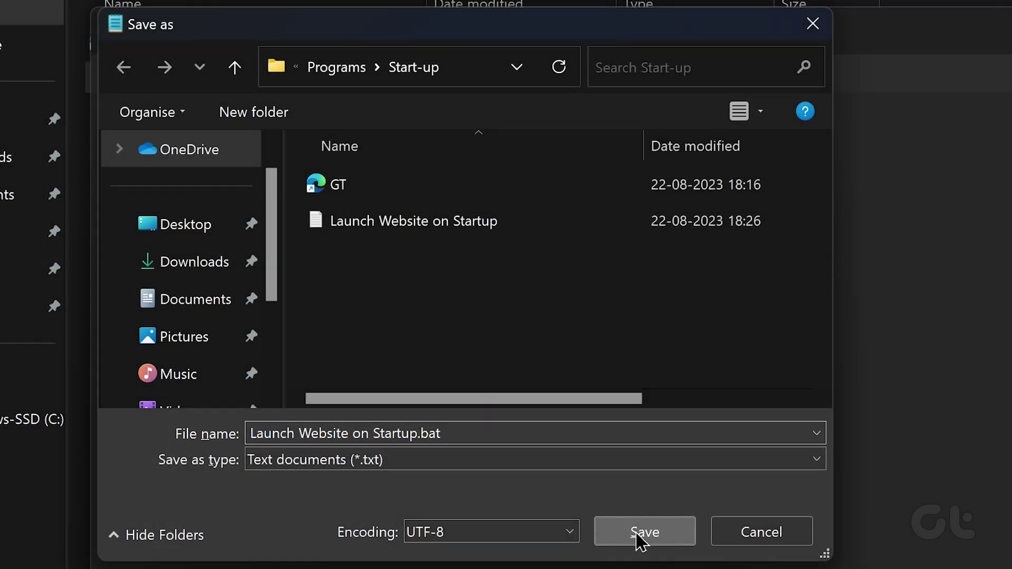
pyautogui.click(641, 532)
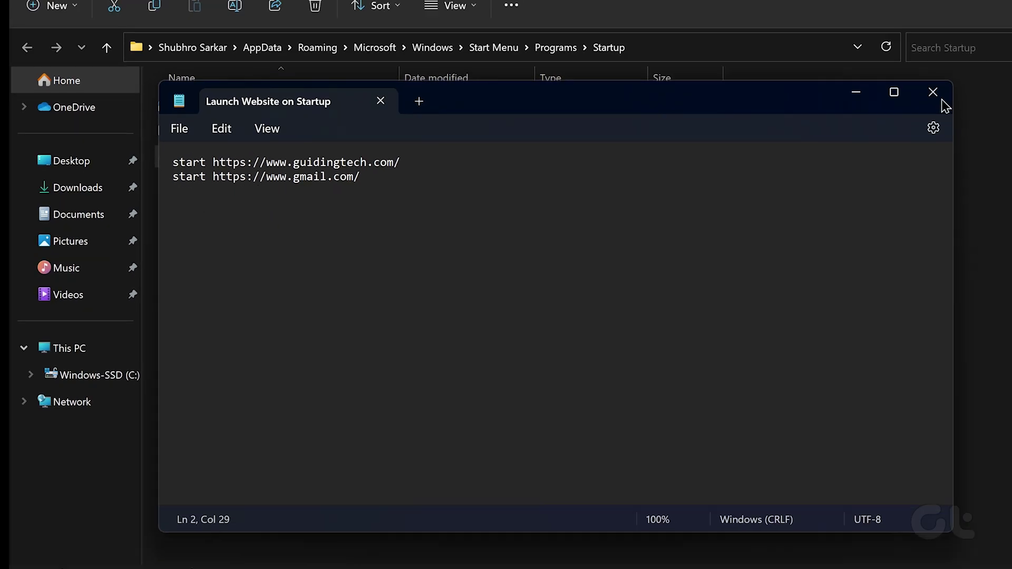
# - Close Notepad and drag the guidingtech.com site link from Edge onto the desktop as a shortcut
pyautogui.click(941, 100)
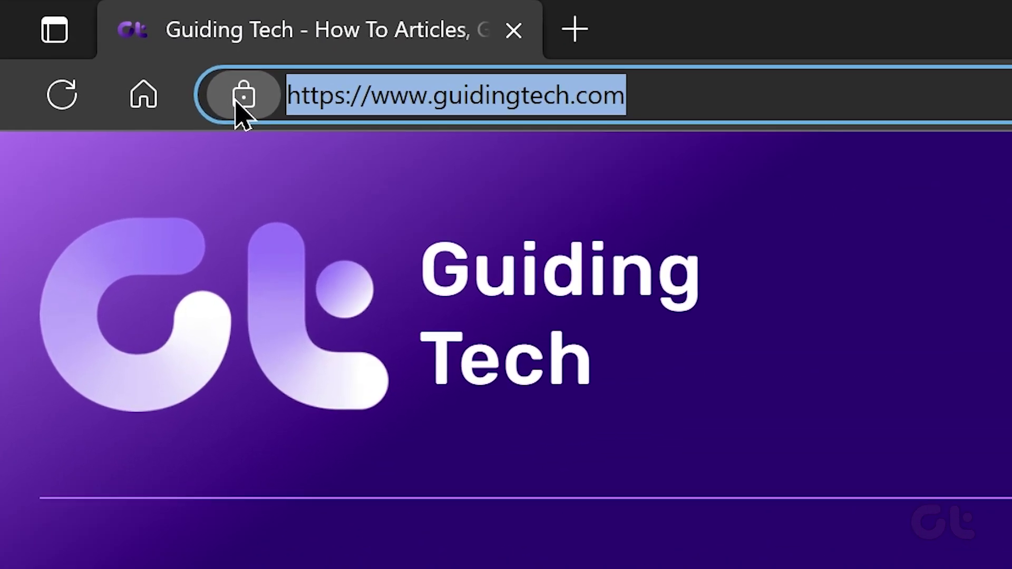
pyautogui.click(187, 51)
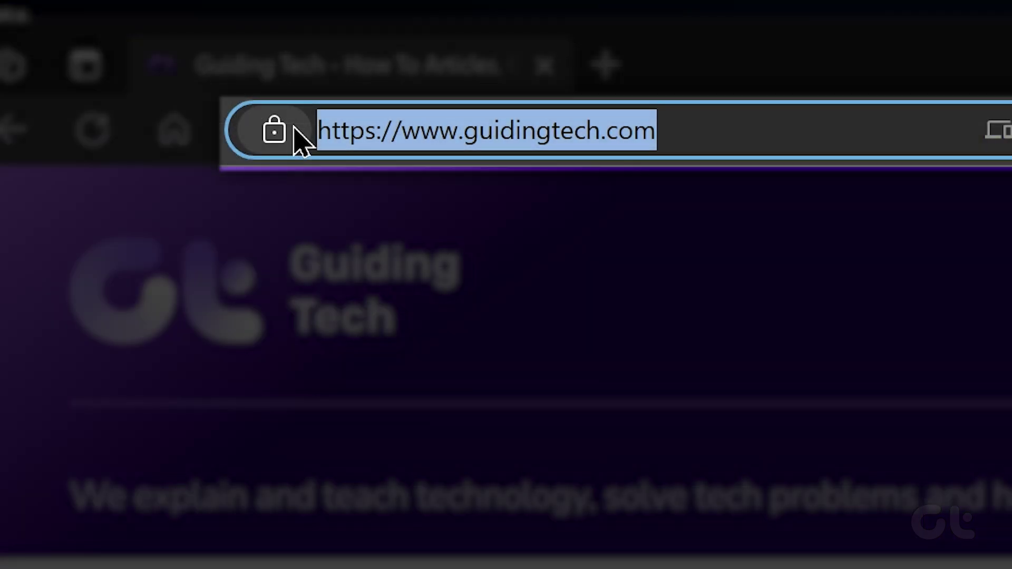
pyautogui.click(243, 96)
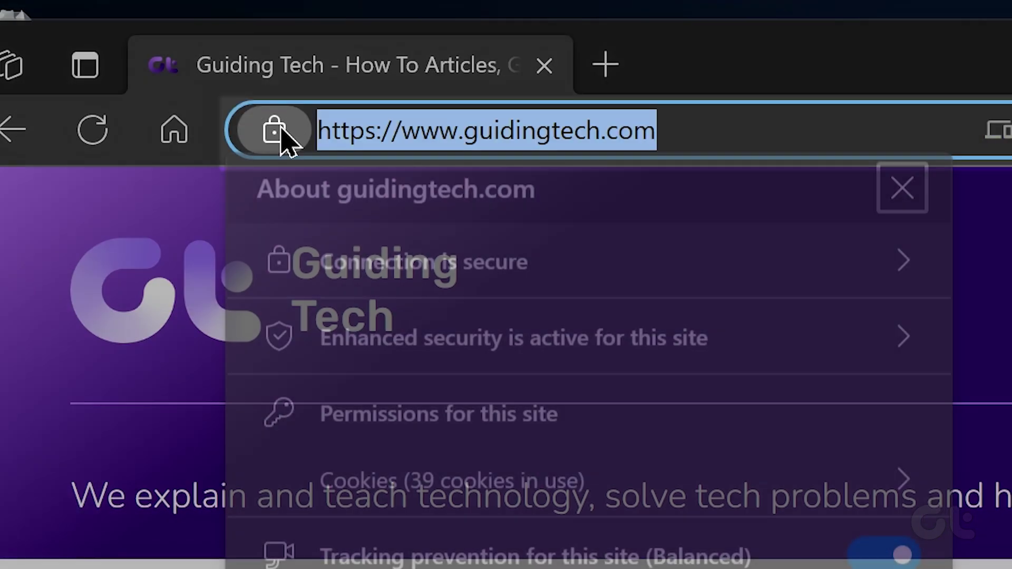
pyautogui.moveTo(284, 140); pyautogui.dragTo(1011, 468)
pyautogui.moveTo(807, 327); pyautogui.dragTo(808, 324)
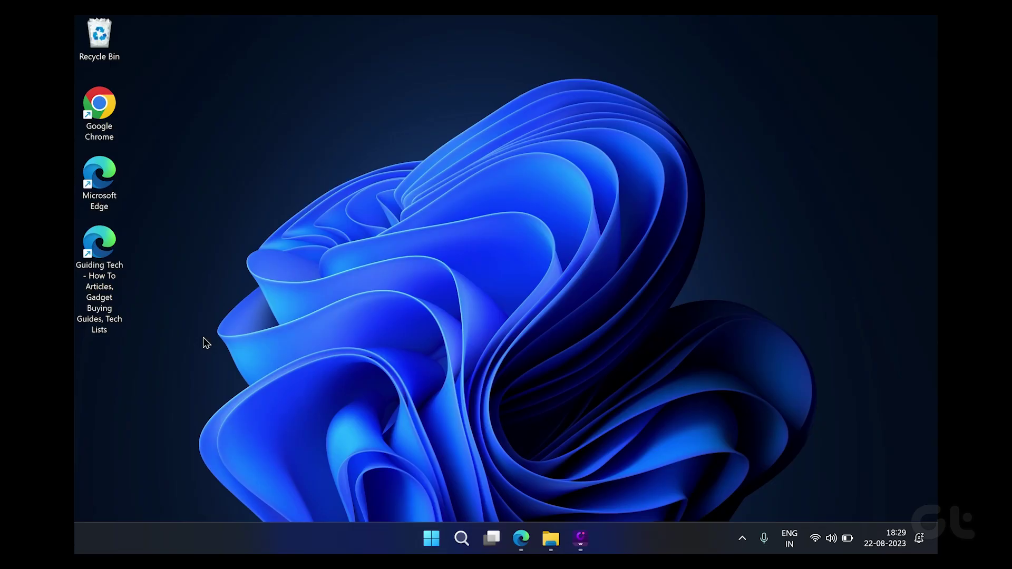
# - Search the Start menu for 'task sc' to launch Task Scheduler
pyautogui.press('super')
pyautogui.write('task sc')
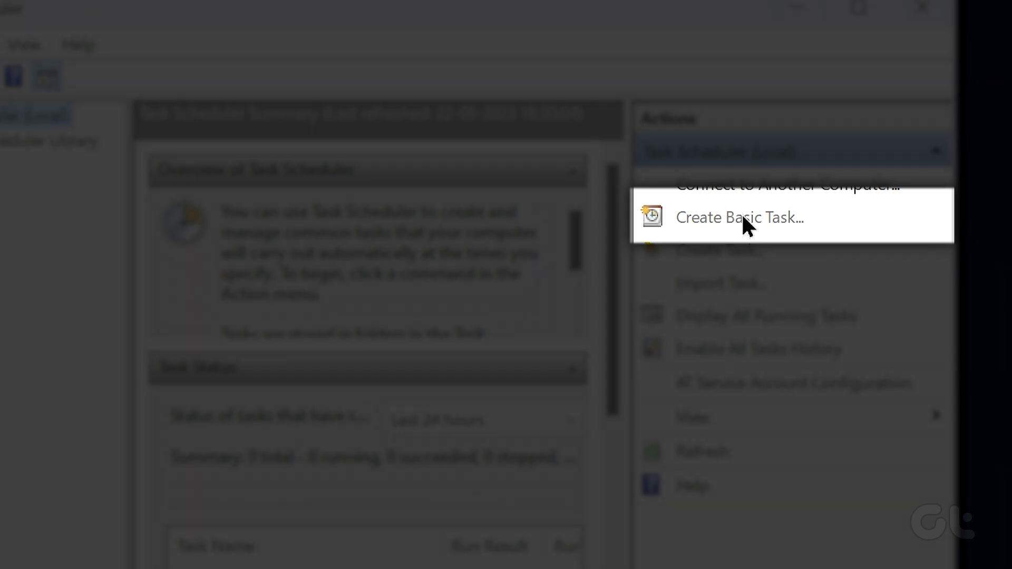
# - Name the basic task 'Website on Startup', describe it 'Guiding Tech', and trigger it at computer startup
pyautogui.write('Webs')
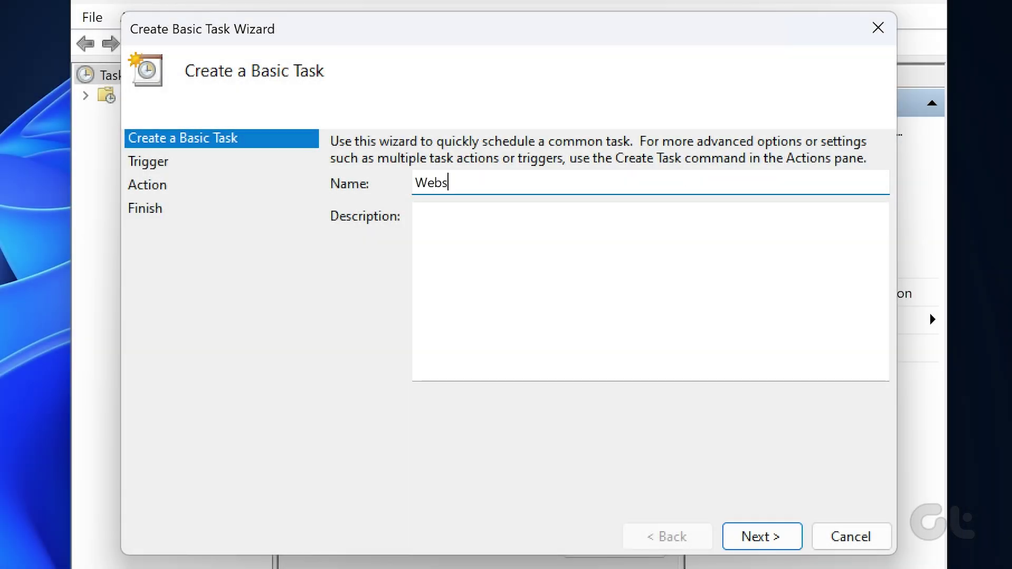
pyautogui.write('ite on Startup')
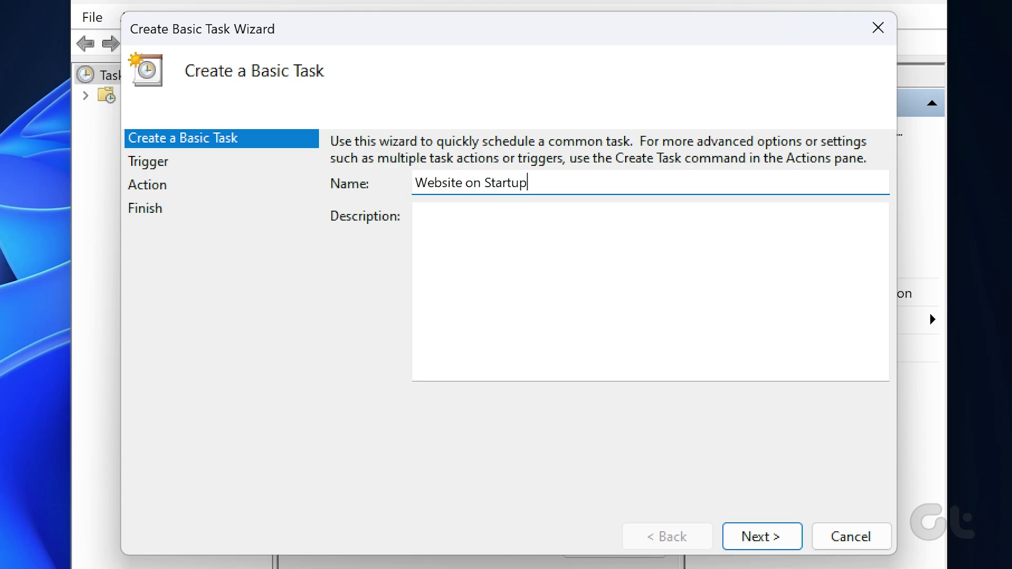
pyautogui.click(424, 215)
pyautogui.write('Guiding')
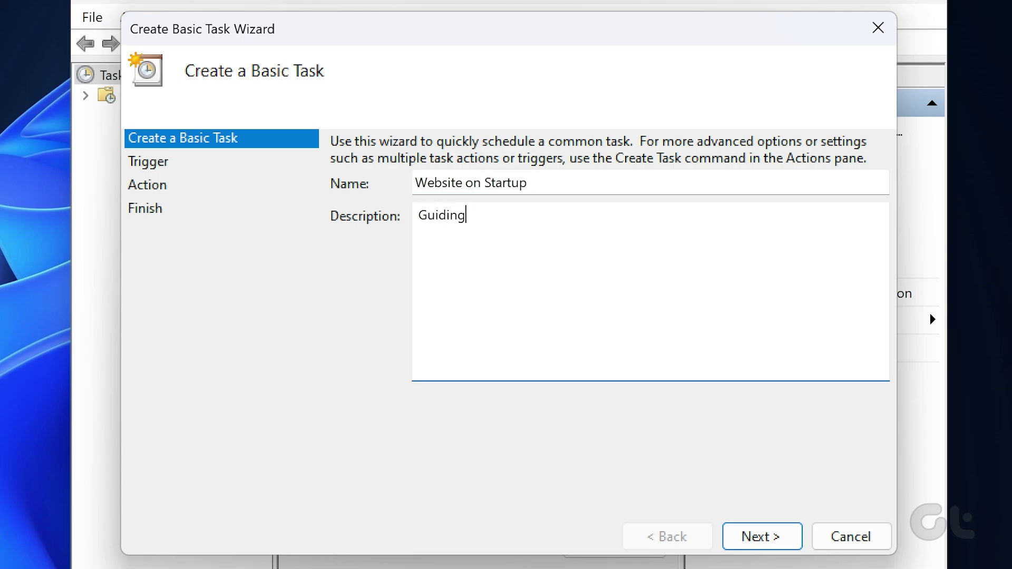
pyautogui.write(' Tech')
pyautogui.click(774, 538)
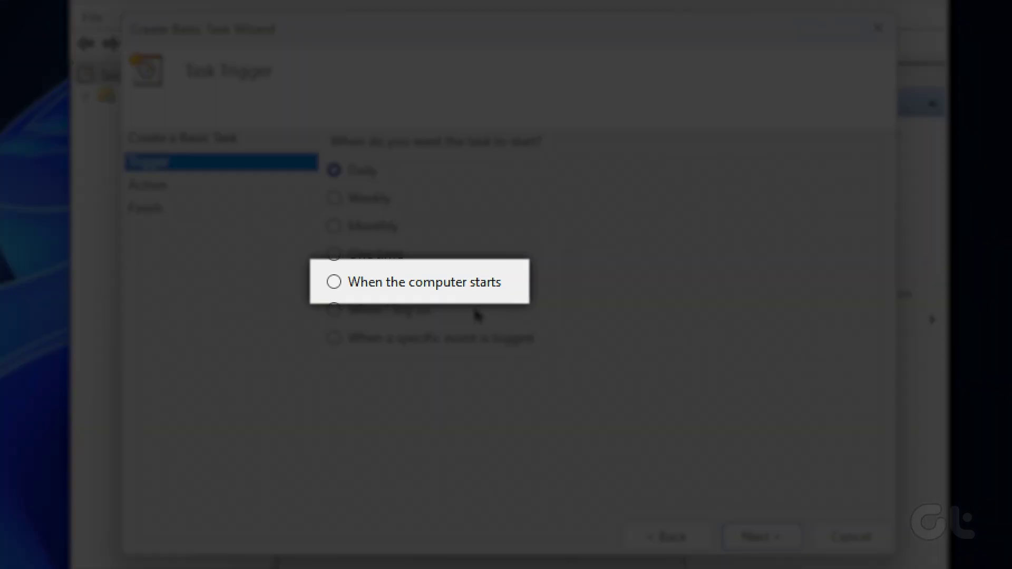
pyautogui.click(452, 285)
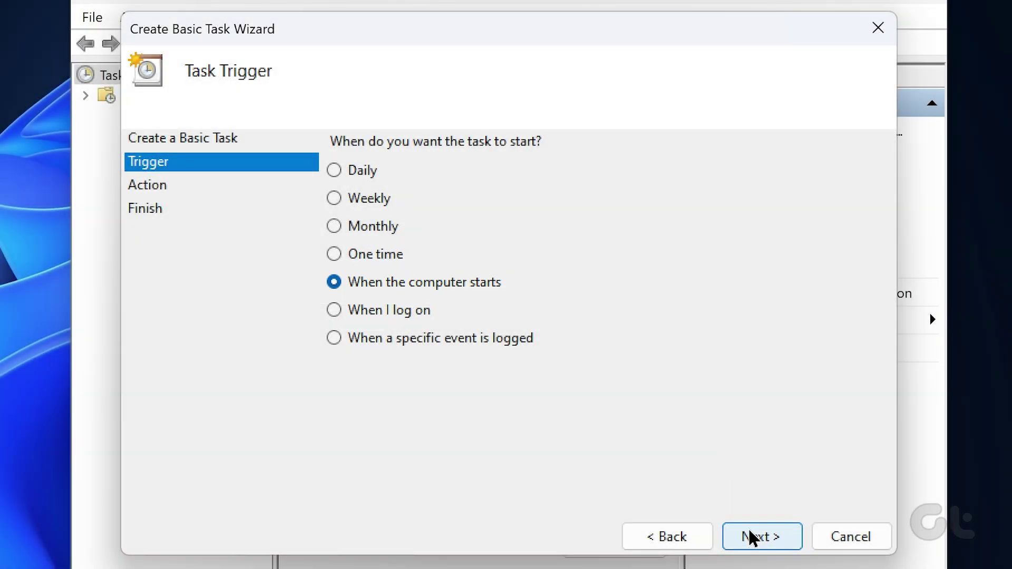
pyautogui.click(754, 539)
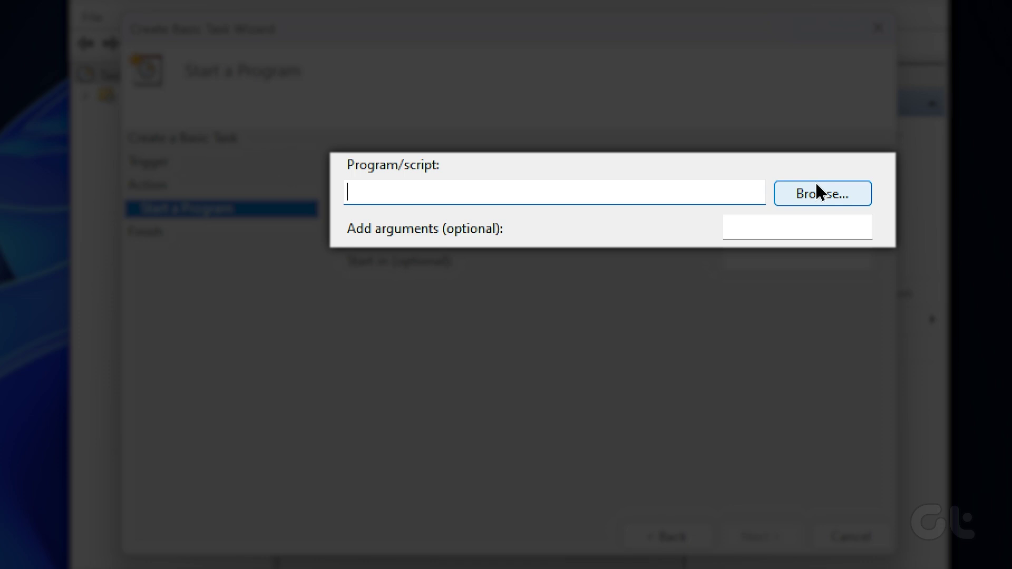
# - Set the Website on Startup task's program to the Desktop Guiding Tech shortcut and finish the wizard
pyautogui.click(817, 191)
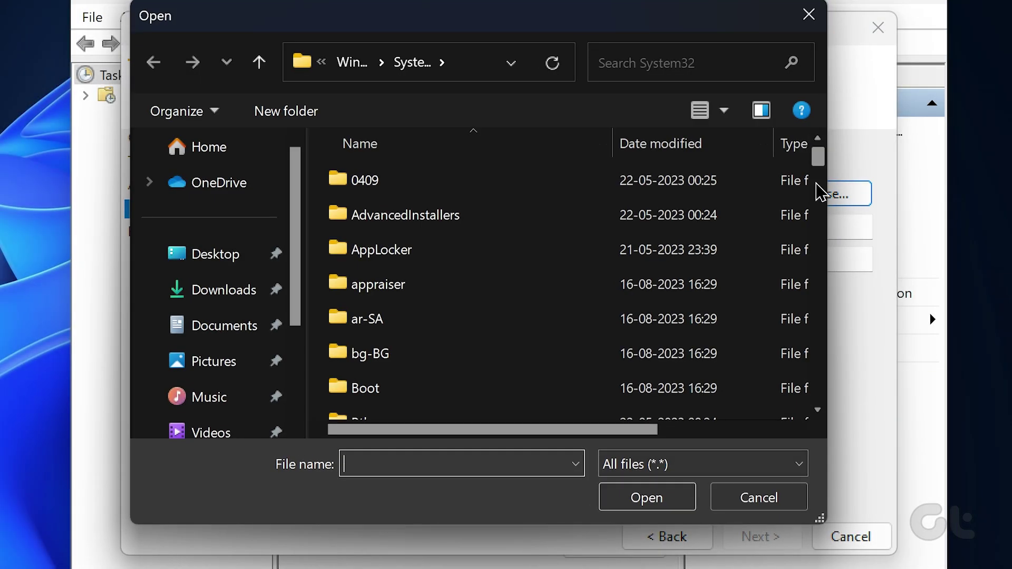
pyautogui.click(202, 262)
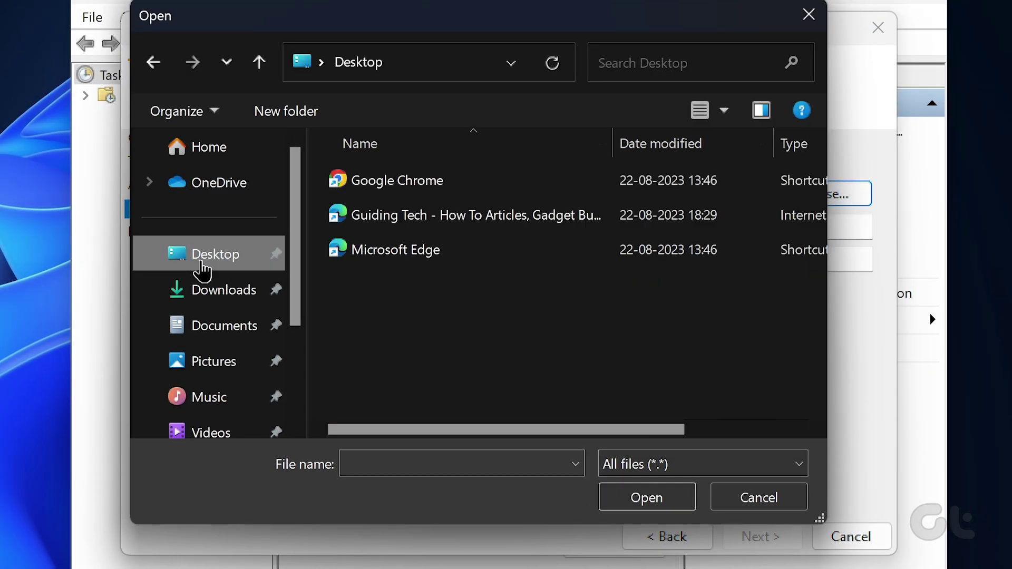
pyautogui.click(395, 219)
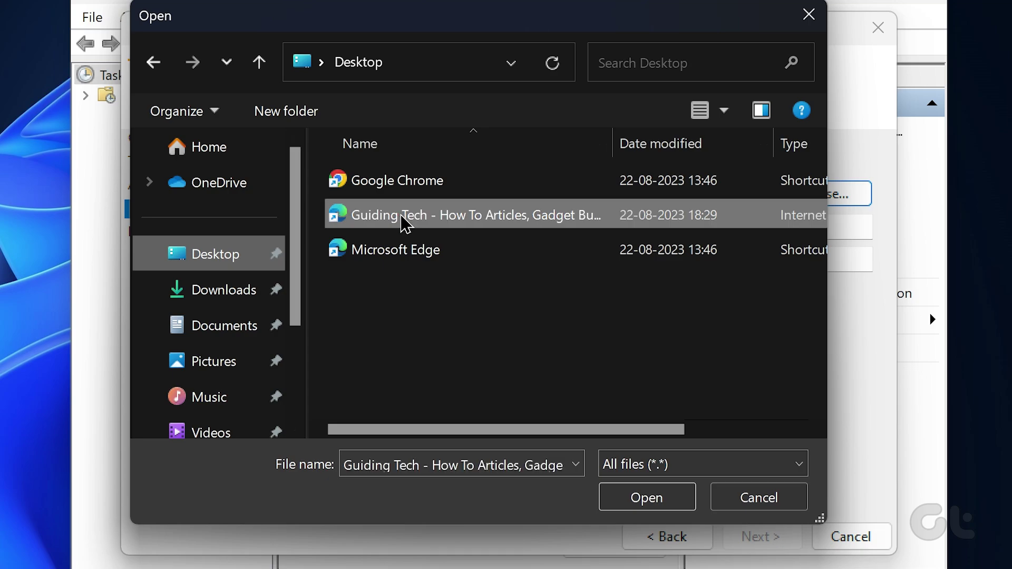
pyautogui.click(649, 501)
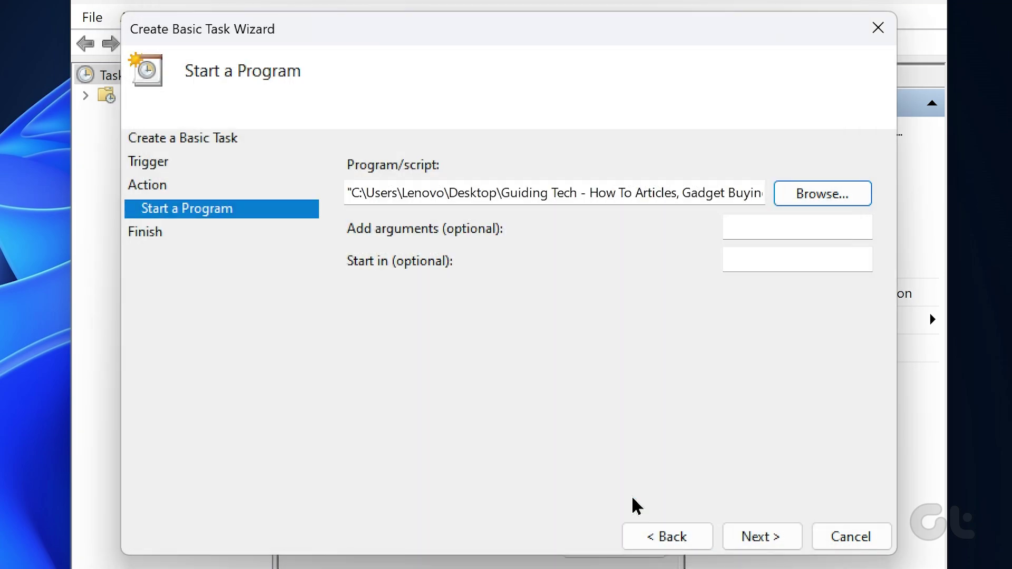
pyautogui.click(761, 535)
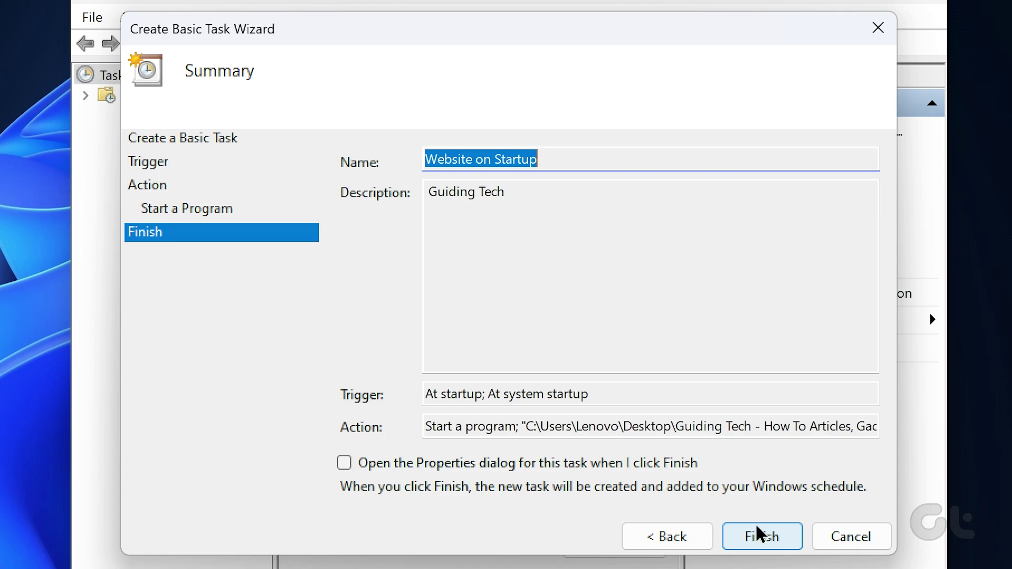
pyautogui.click(761, 535)
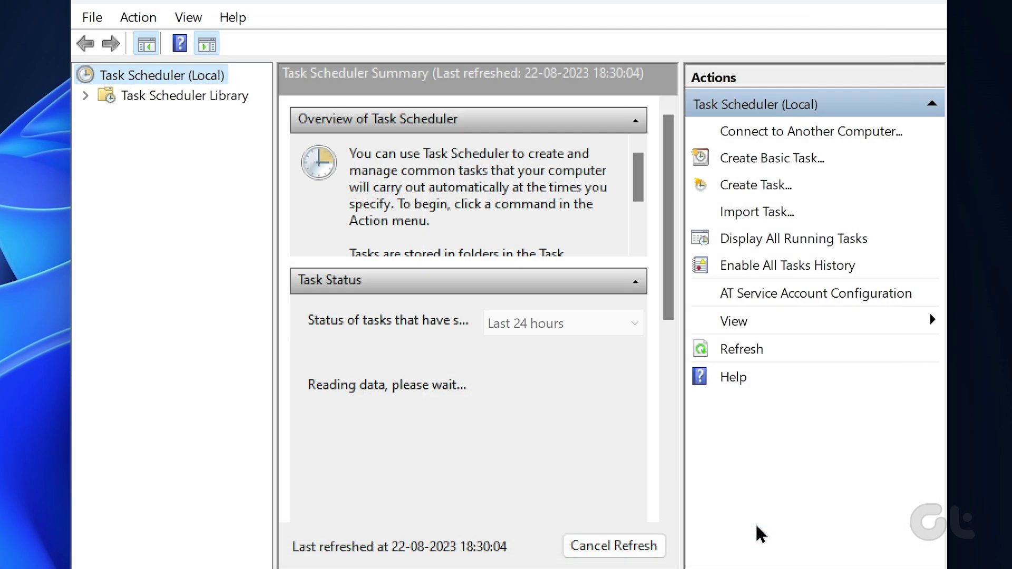